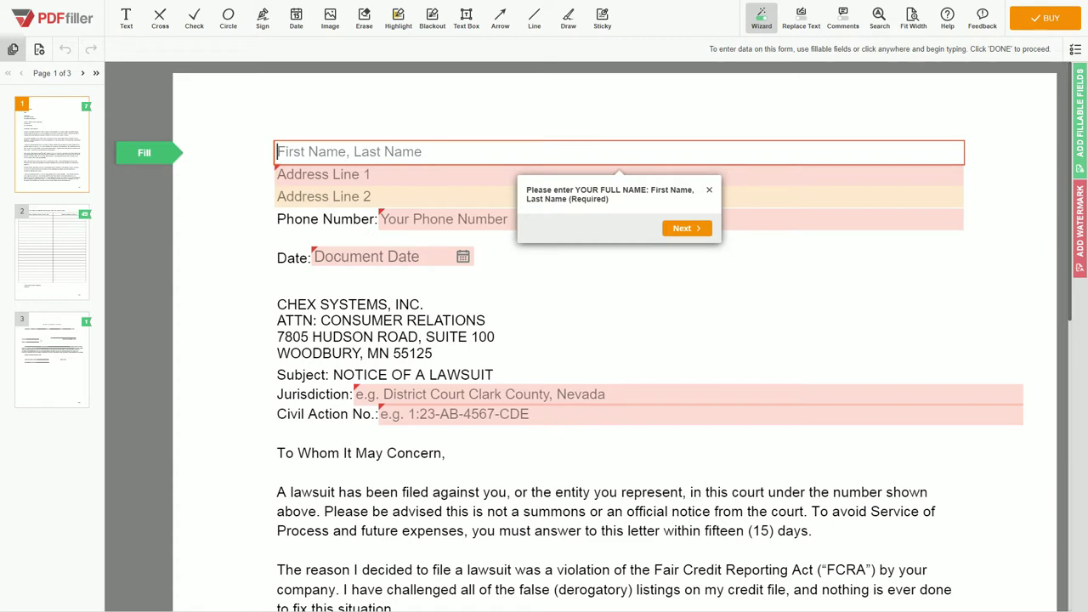
# Fill in the sender's name, two-line address and phone number; the date auto-fills to 01/23/2020.
pyautogui.write('JOHN DOE')
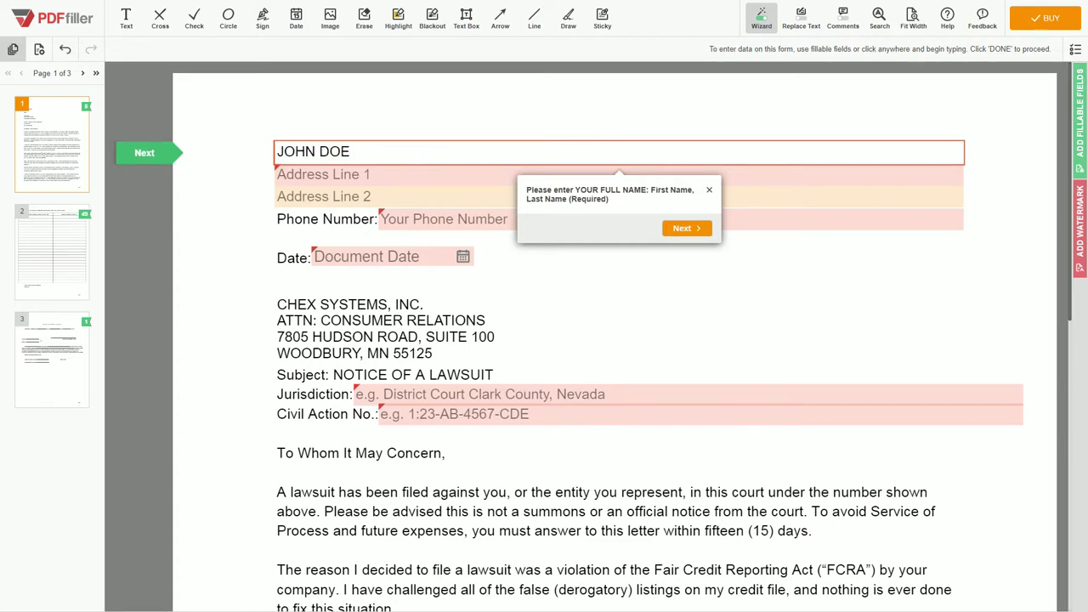
pyautogui.press('Tab')
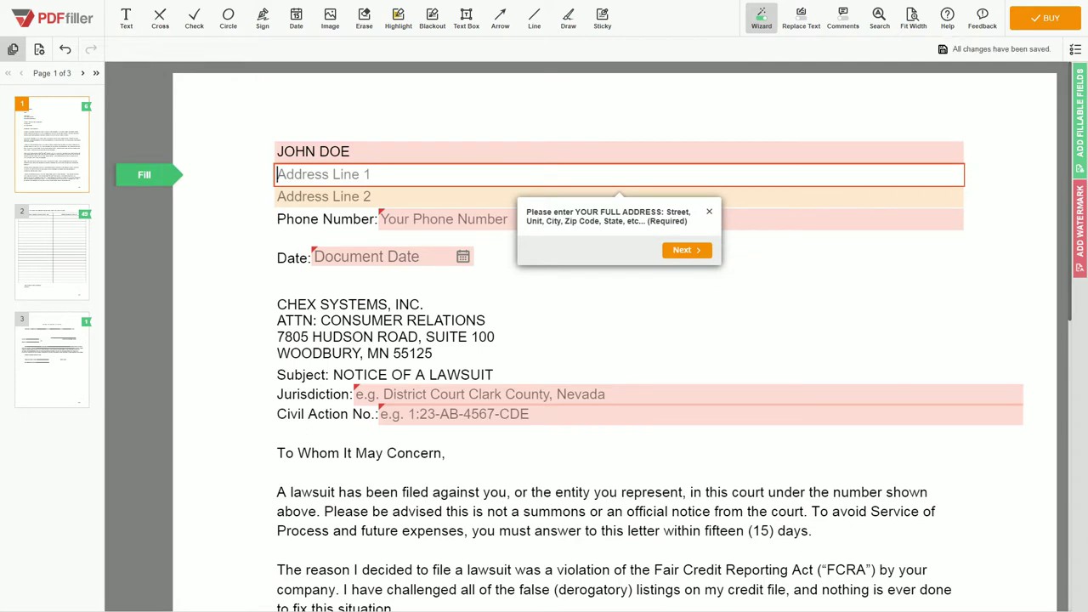
pyautogui.write('123 EXAMPLE STR, UNIT 1')
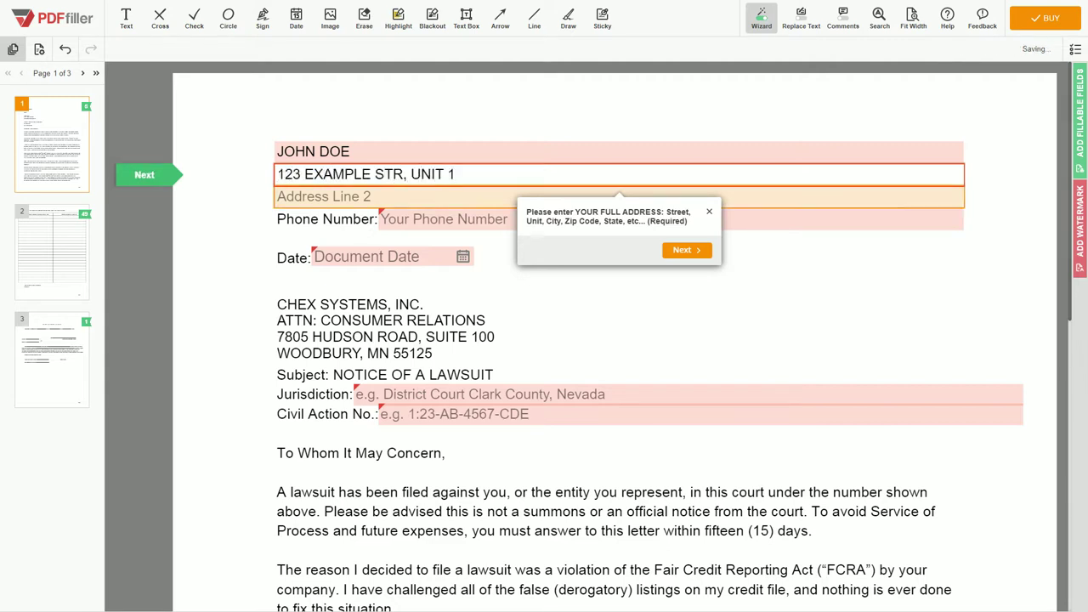
pyautogui.press('Tab')
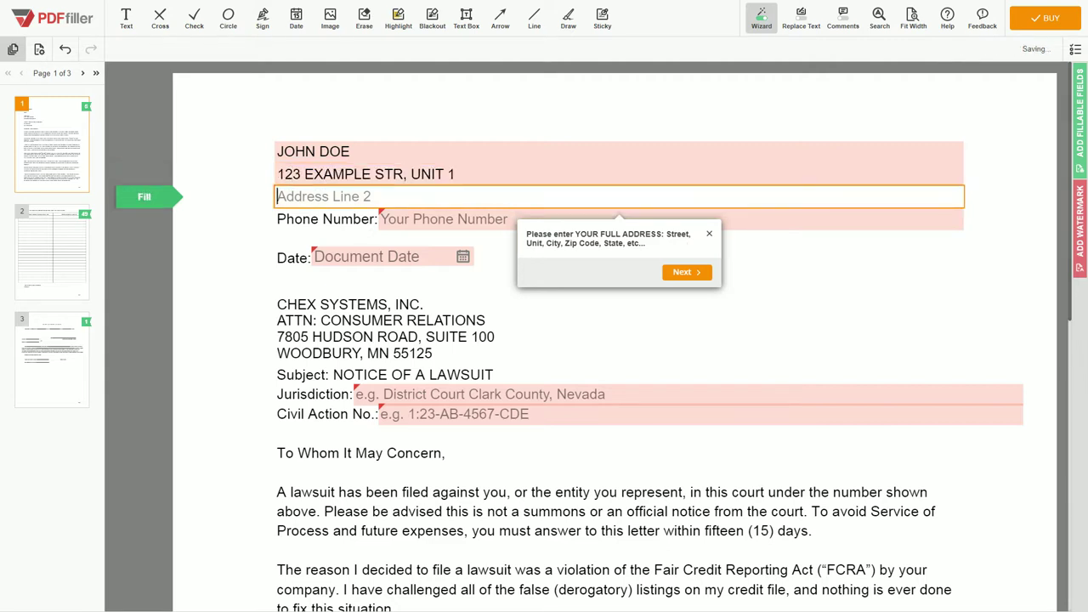
pyautogui.write('NEW YORK, NY')
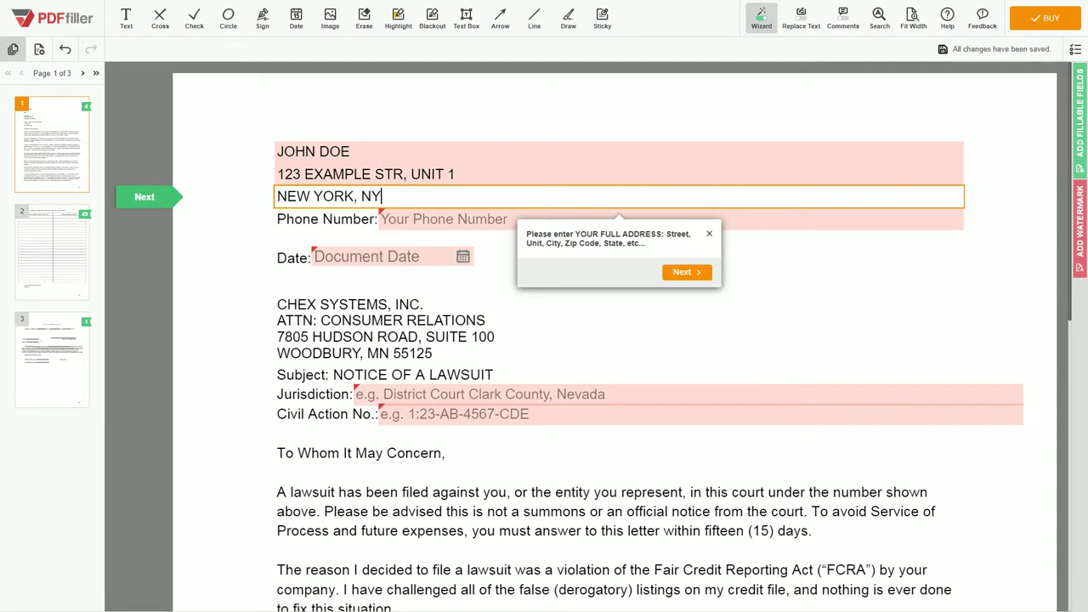
pyautogui.write(' 123456')
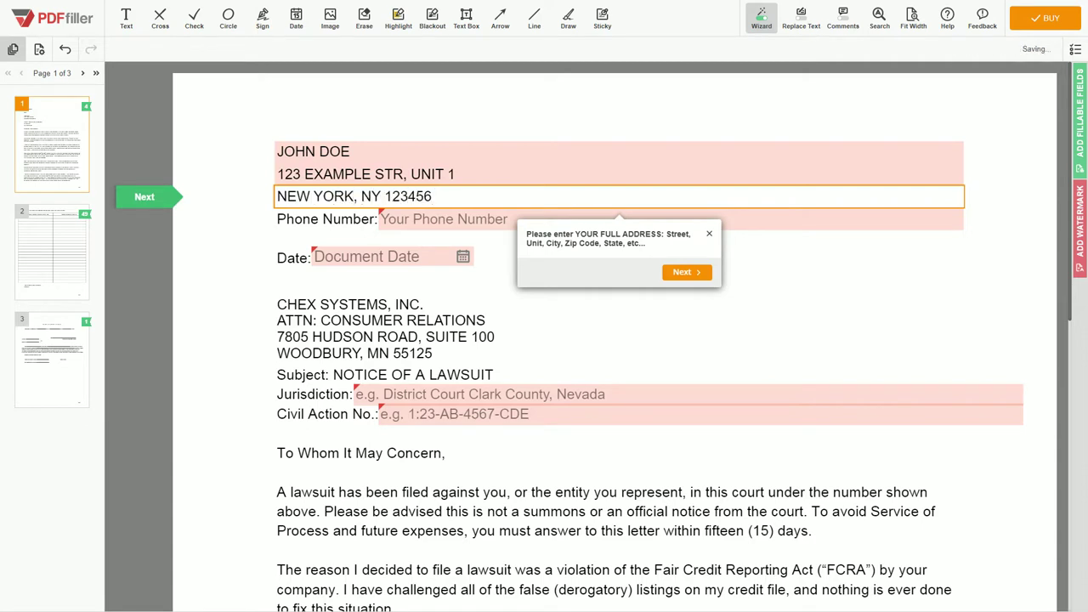
pyautogui.press('Tab')
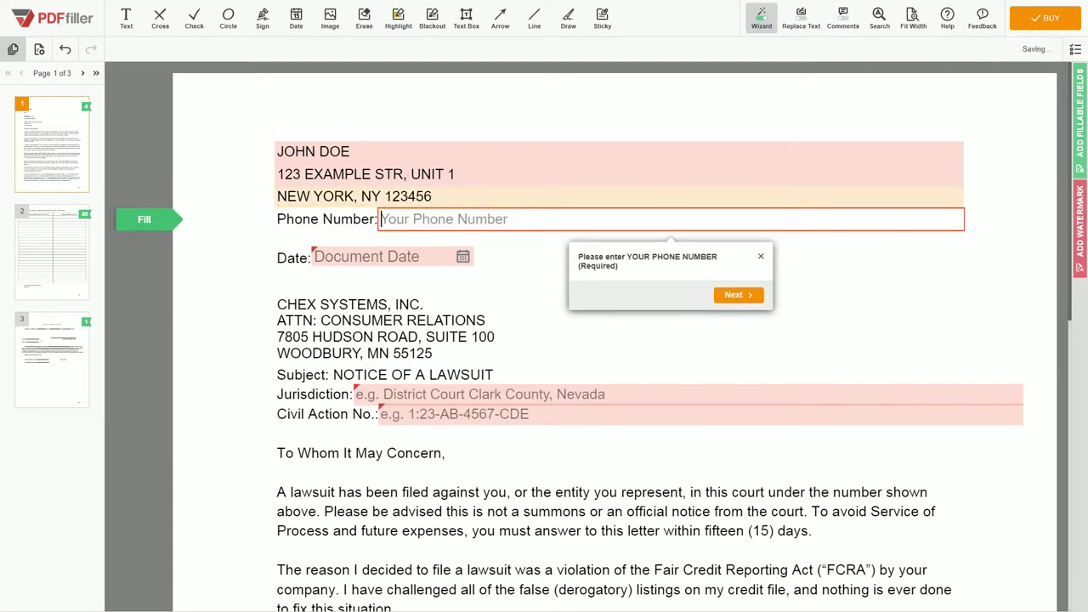
pyautogui.write('123-456-7890')
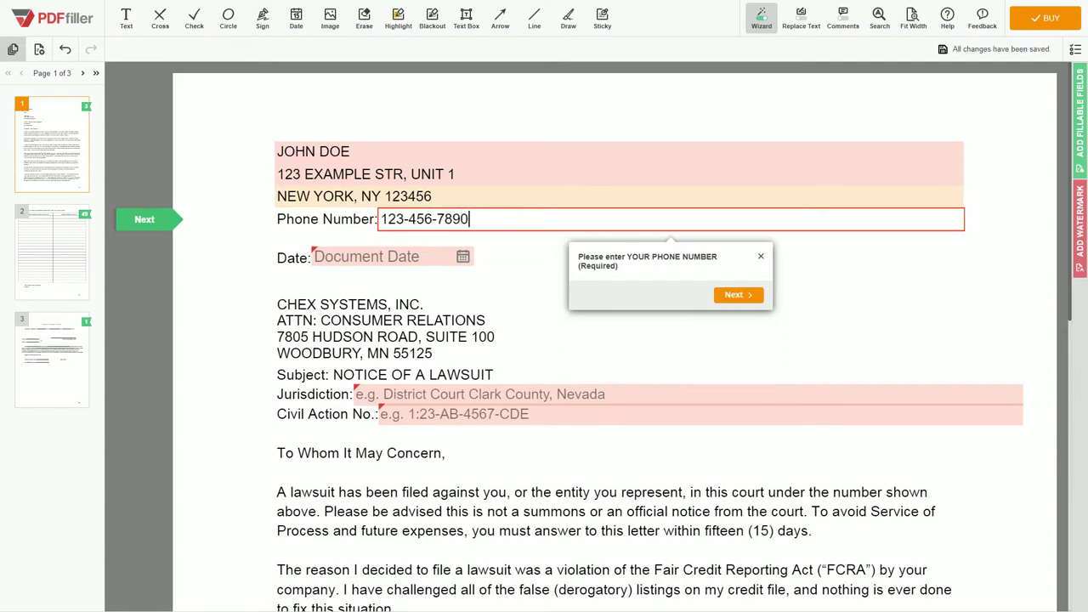
pyautogui.press('Tab')
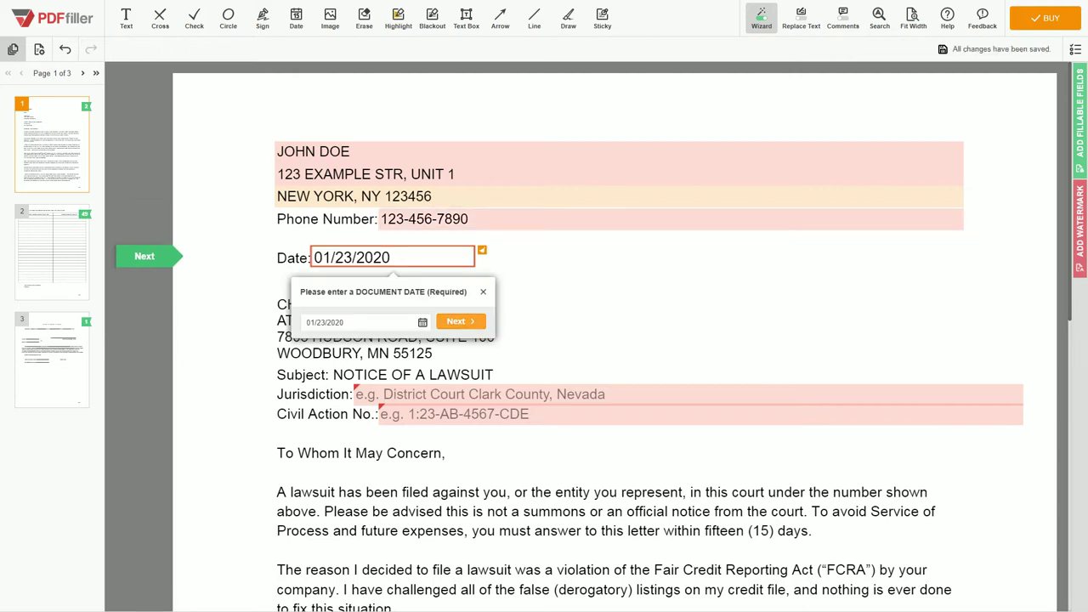
# Accept the date, set jurisdiction to District Court Clark County Nevada, and begin case number 1:23-AB.
pyautogui.click(422, 322)
pyautogui.click(459, 321)
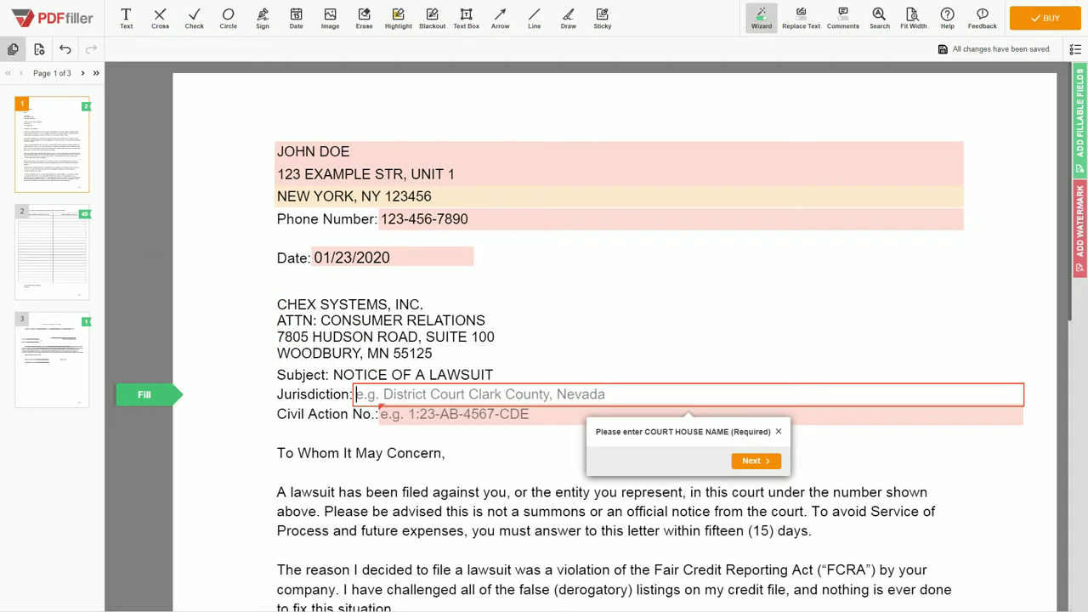
pyautogui.write('District Court C')
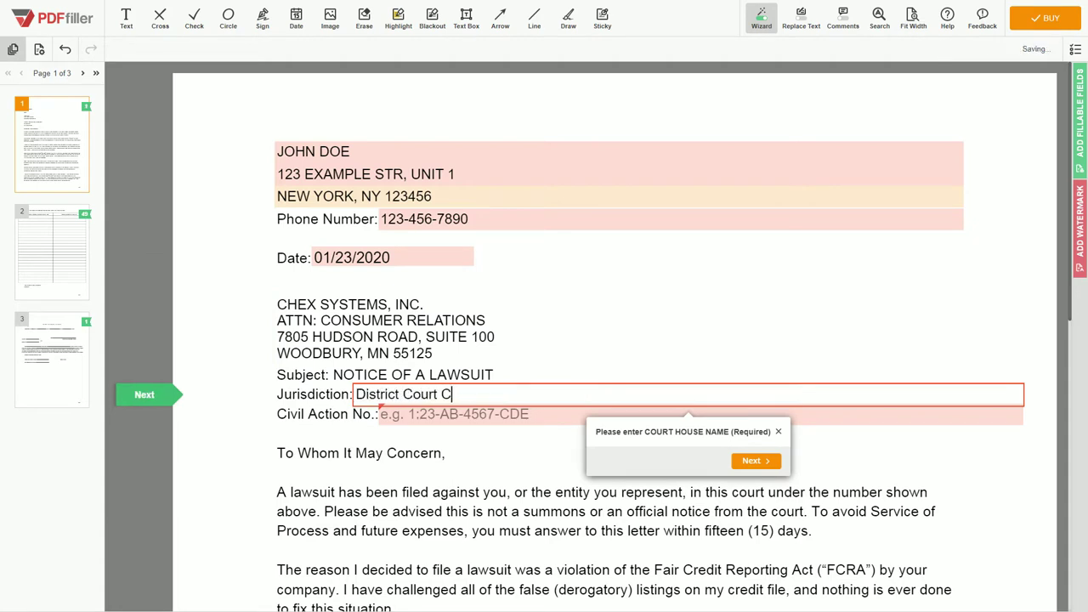
pyautogui.write('ty ')
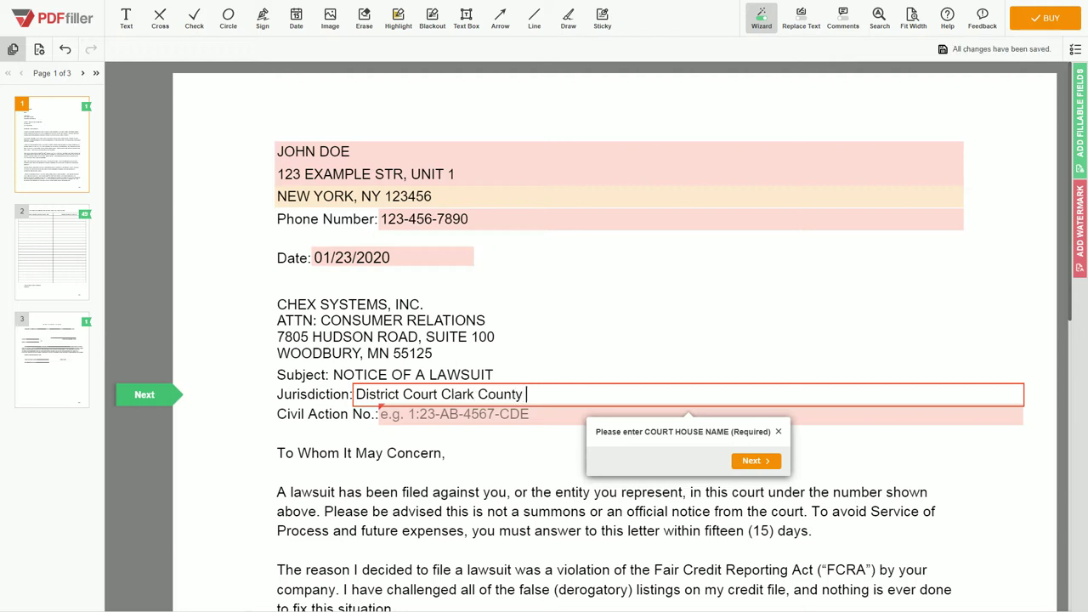
pyautogui.write('Nevada')
pyautogui.press('Tab')
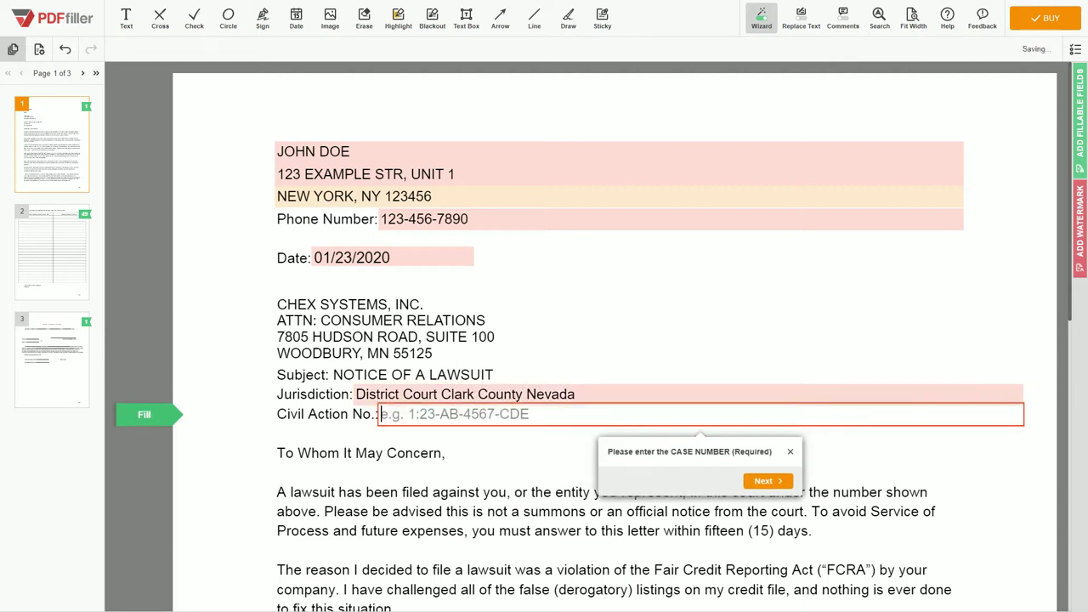
pyautogui.write('1:23-AB')
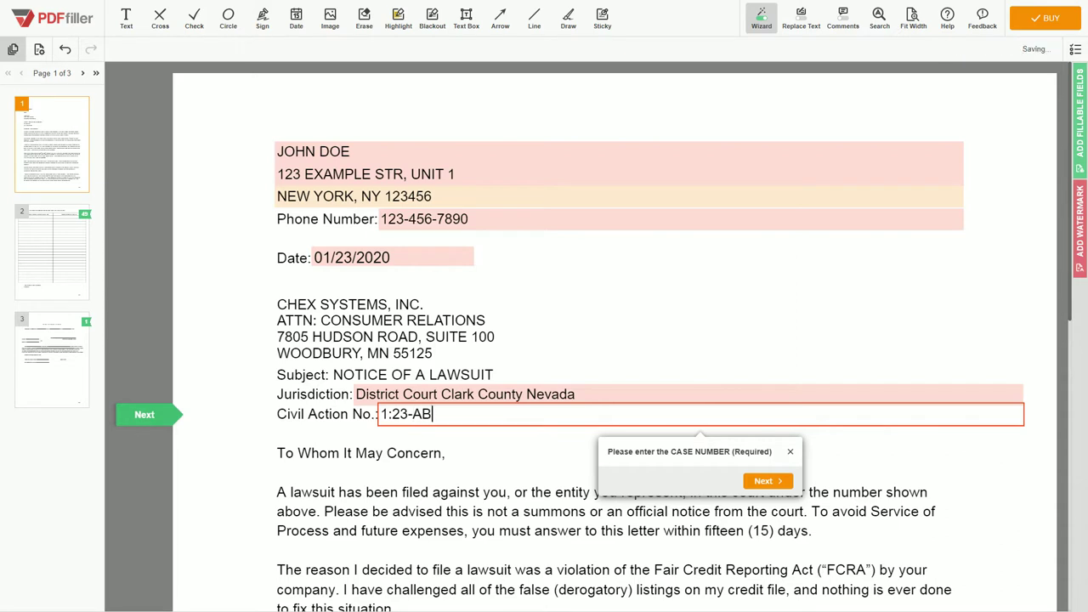
pyautogui.write('7-CDE')
# Enter Creditor Example LLC with its account number in the table's first row.
pyautogui.scroll(-3, 580, 340)
pyautogui.scroll(-4, 580, 340)
pyautogui.scroll(-1, 581, 340)
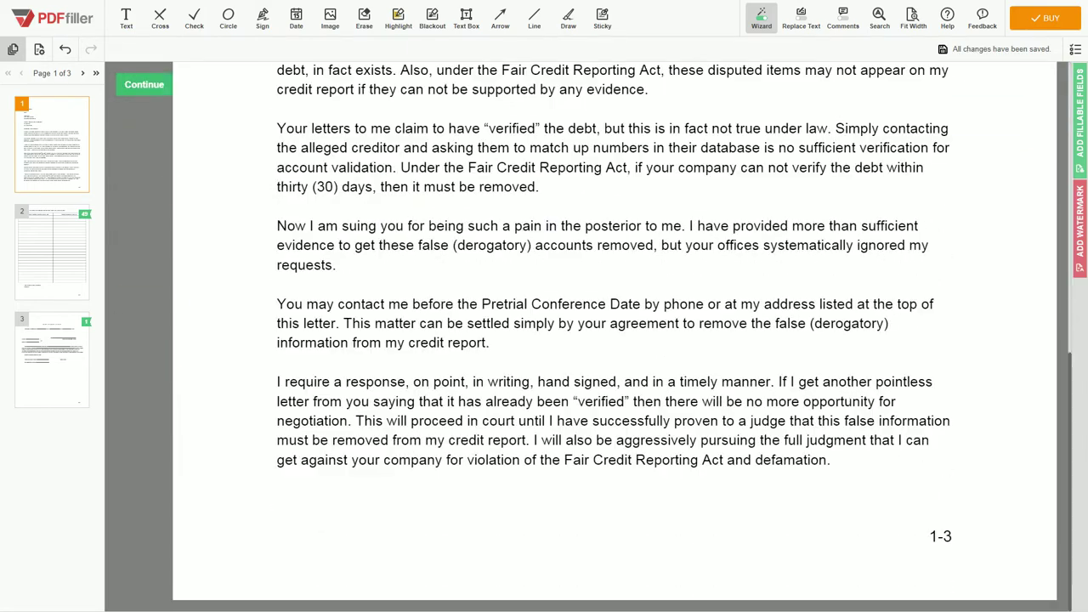
pyautogui.scroll(-5, 580, 340)
pyautogui.scroll(-1, 580, 340)
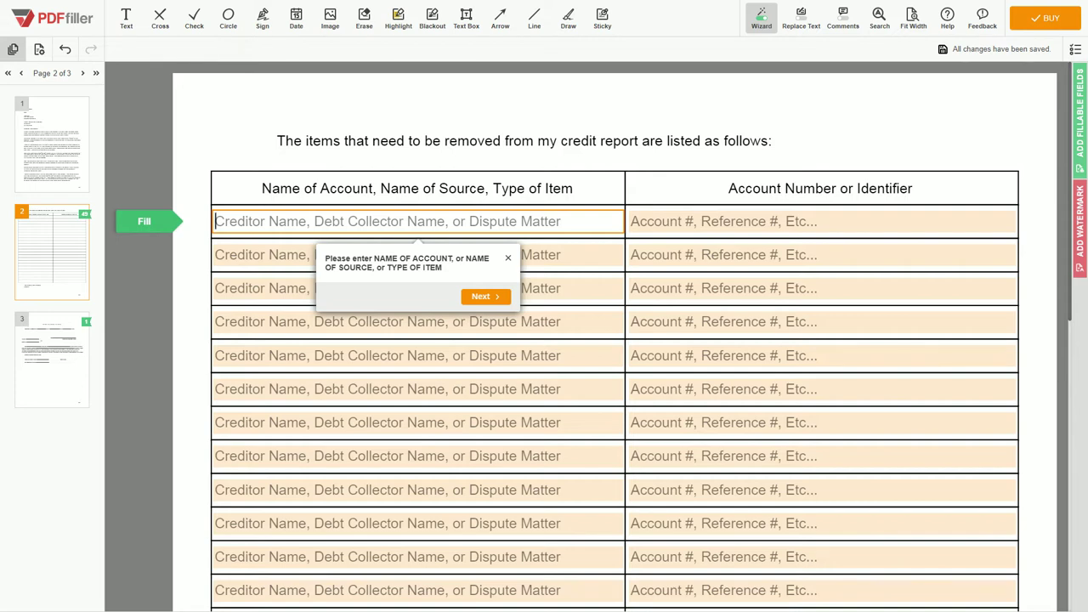
pyautogui.write('Creditor Example LLC')
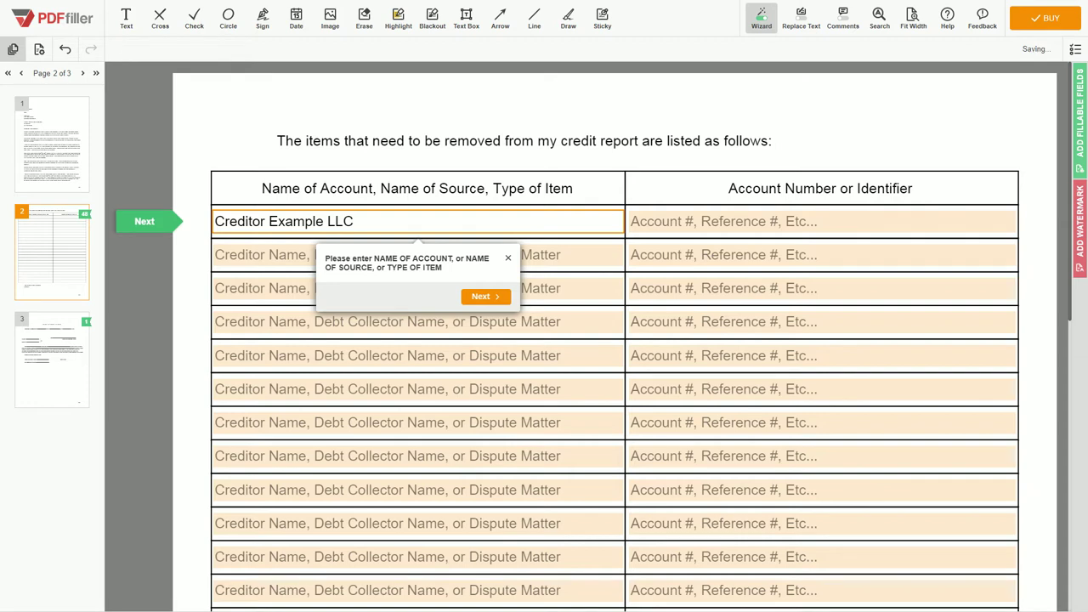
pyautogui.press('Tab')
pyautogui.write('A')
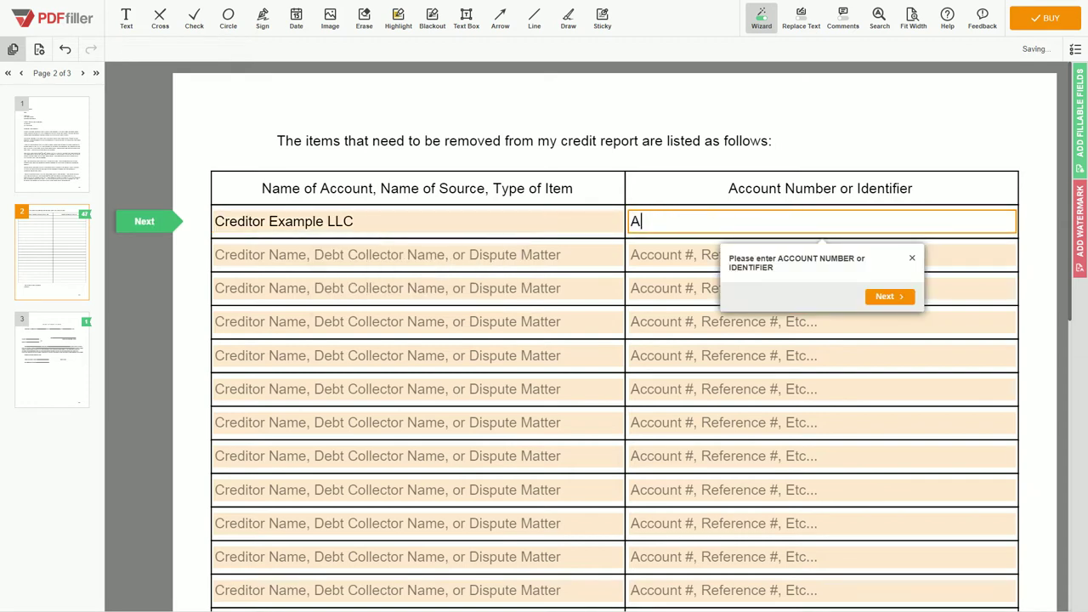
pyautogui.write('ccount #L \\')
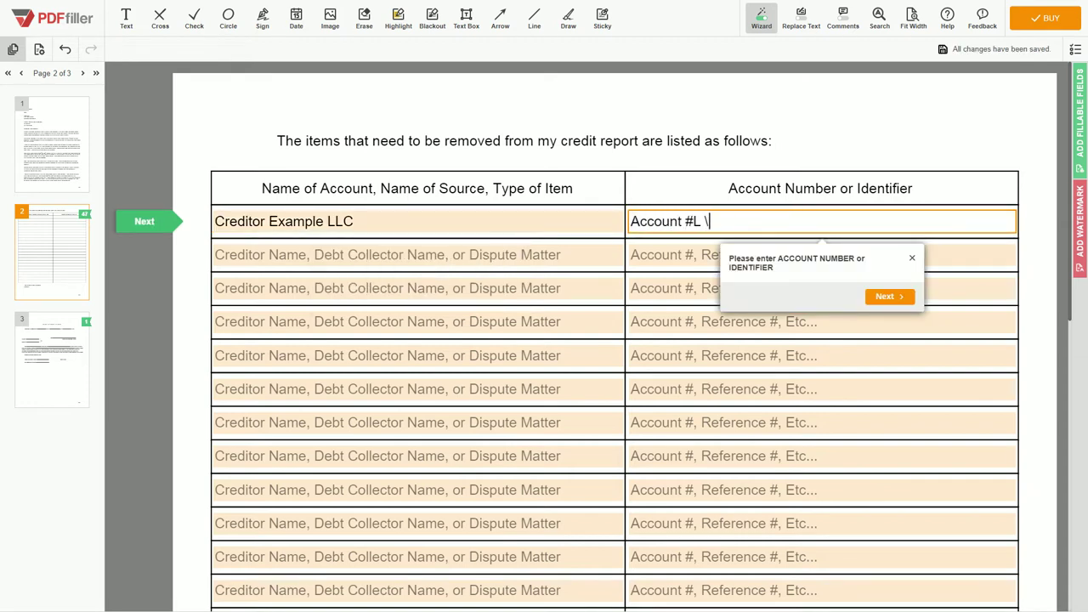
pyautogui.press('BackSpace')
pyautogui.press('BackSpace')
pyautogui.press('BackSpace')
pyautogui.write(': 123456')
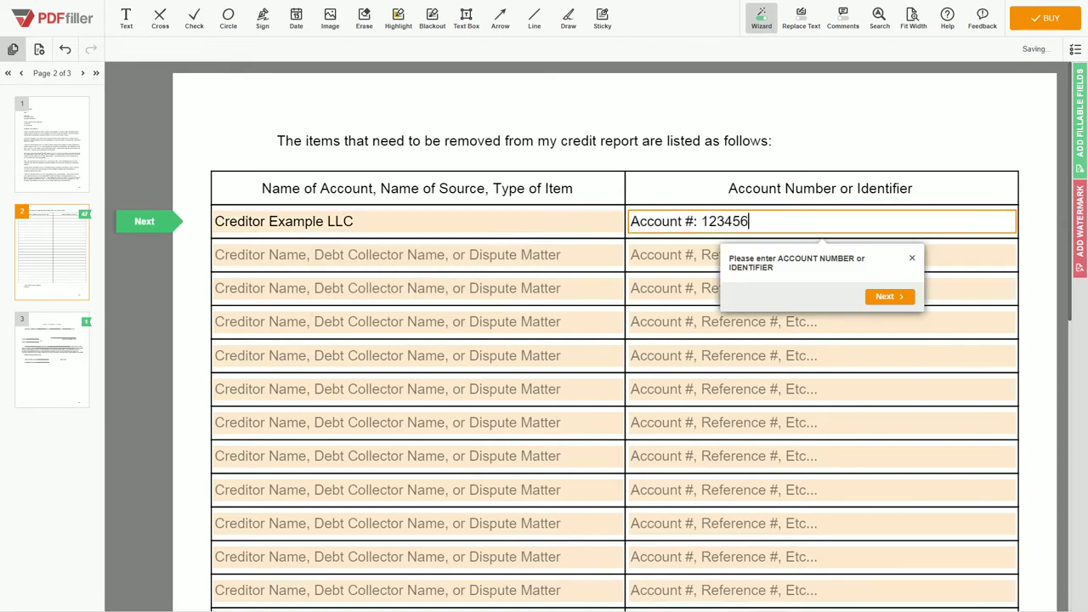
pyautogui.press('Tab')
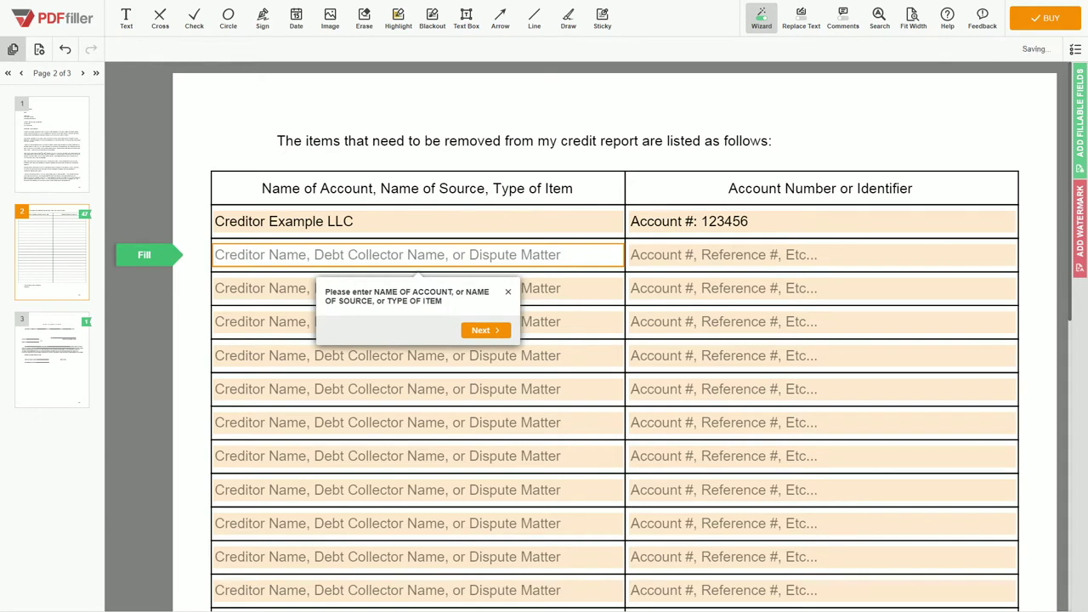
# Add Debt Collector Example LLC with its reference number as the second row.
pyautogui.write('Debv')
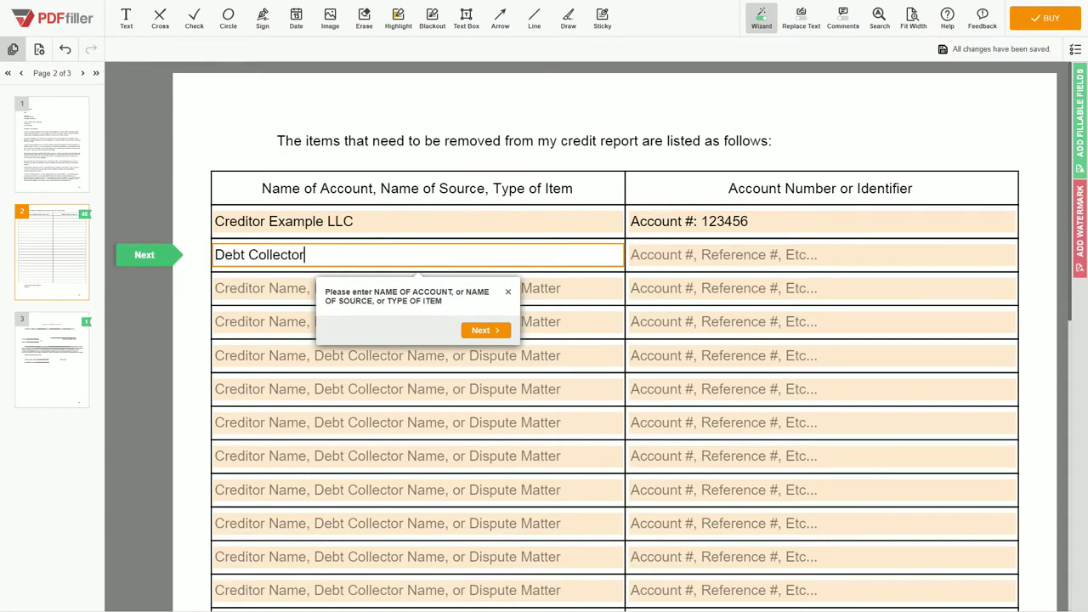
pyautogui.write('mple LLC')
pyautogui.press('Tab')
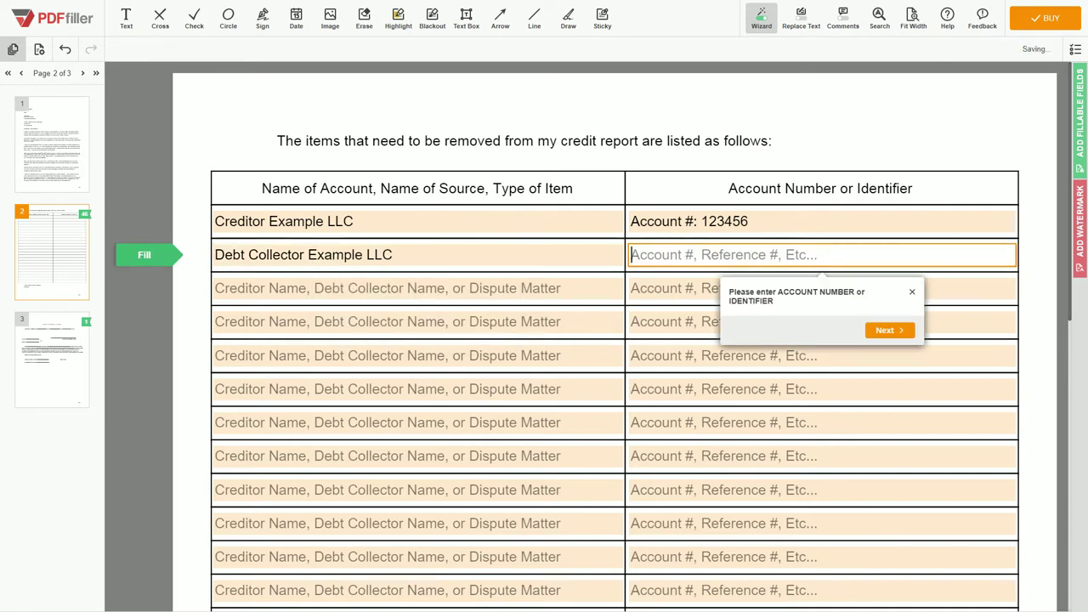
pyautogui.write('Referene')
pyautogui.press('BackSpace')
pyautogui.press('BackSpace')
pyautogui.press('BackSpace')
pyautogui.write('ce #: 567890')
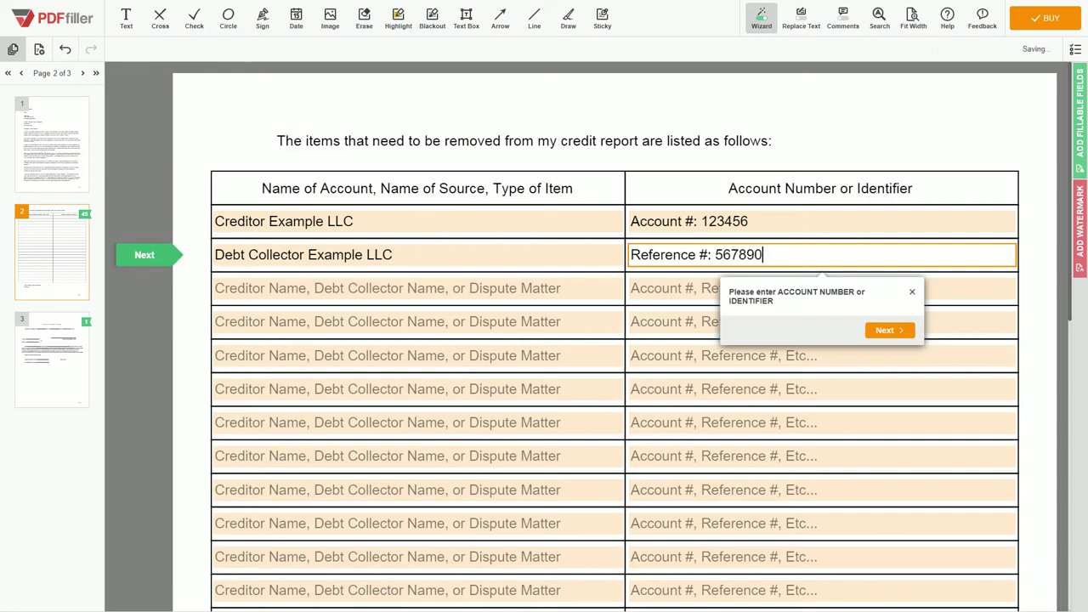
pyautogui.press('Tab')
# Add Bank Example LLC, Unauthorized Inquiry with Date of Inquiry 11/01/2019 as the third row.
pyautogui.write('Bank E')
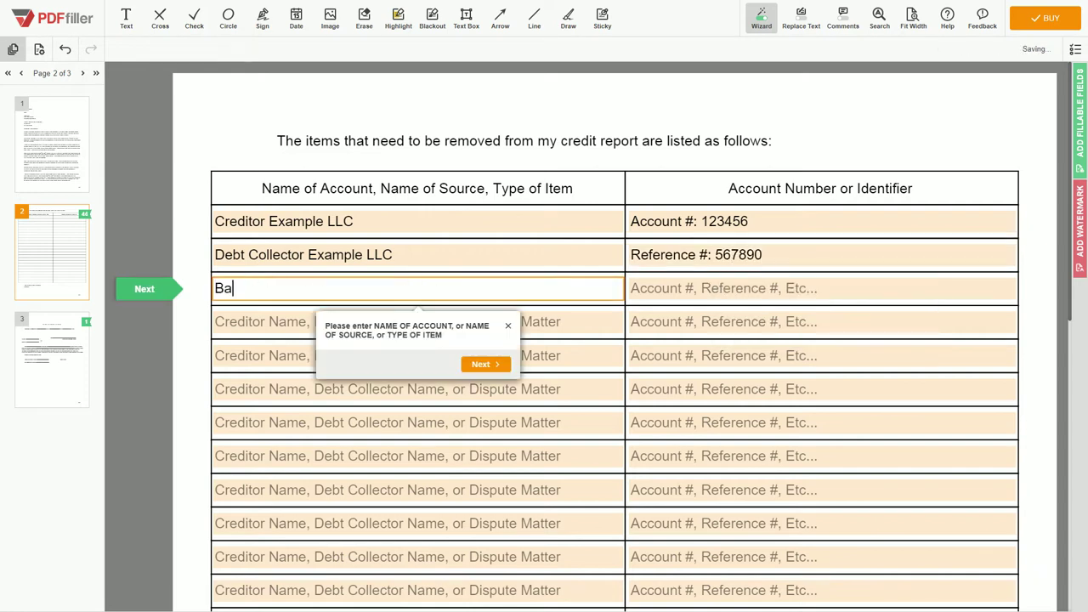
pyautogui.write('xample LLC, Una')
pyautogui.write('uthorized Inquiry')
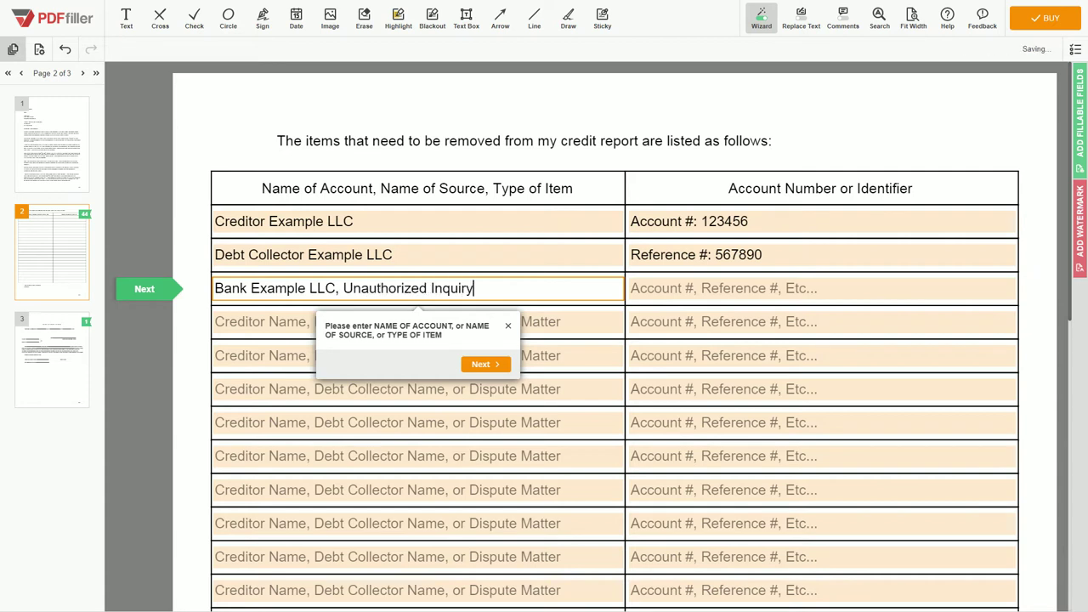
pyautogui.press('Tab')
pyautogui.write('Date of Inquiry:')
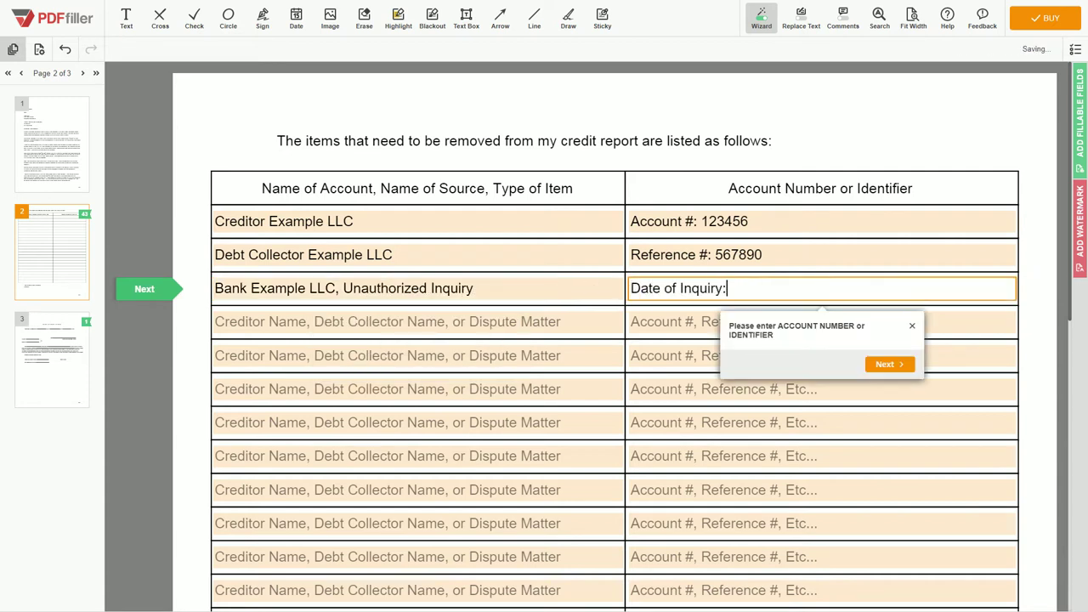
pyautogui.write(' 11/01/2019')
pyautogui.press('Tab')
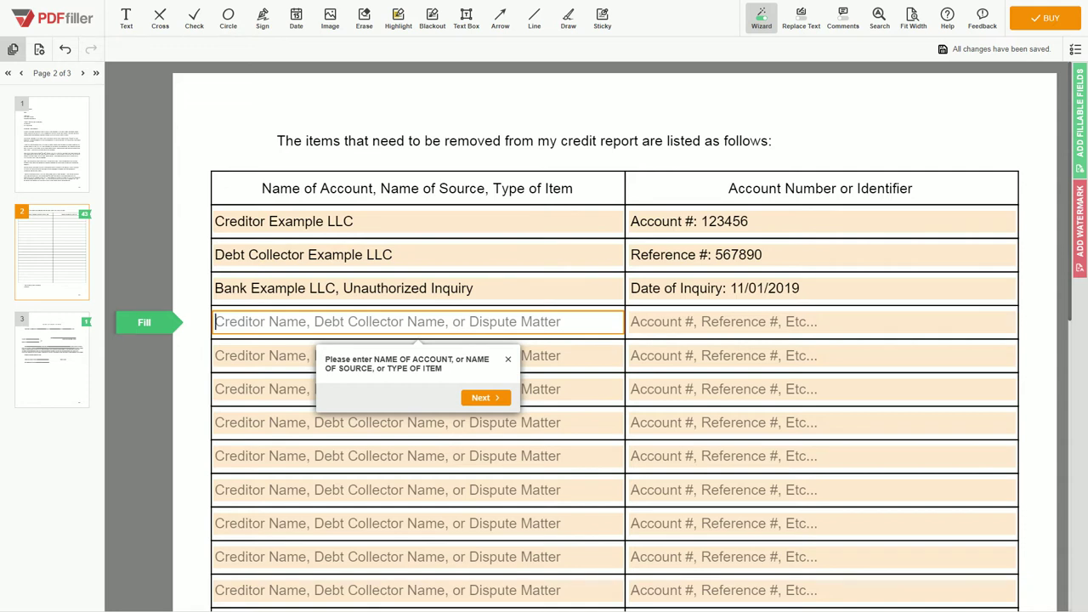
# Add the old Miami street address as the fourth row, labelled Erroneous Address.
pyautogui.write('111 Example Street, Apt. 2, M')
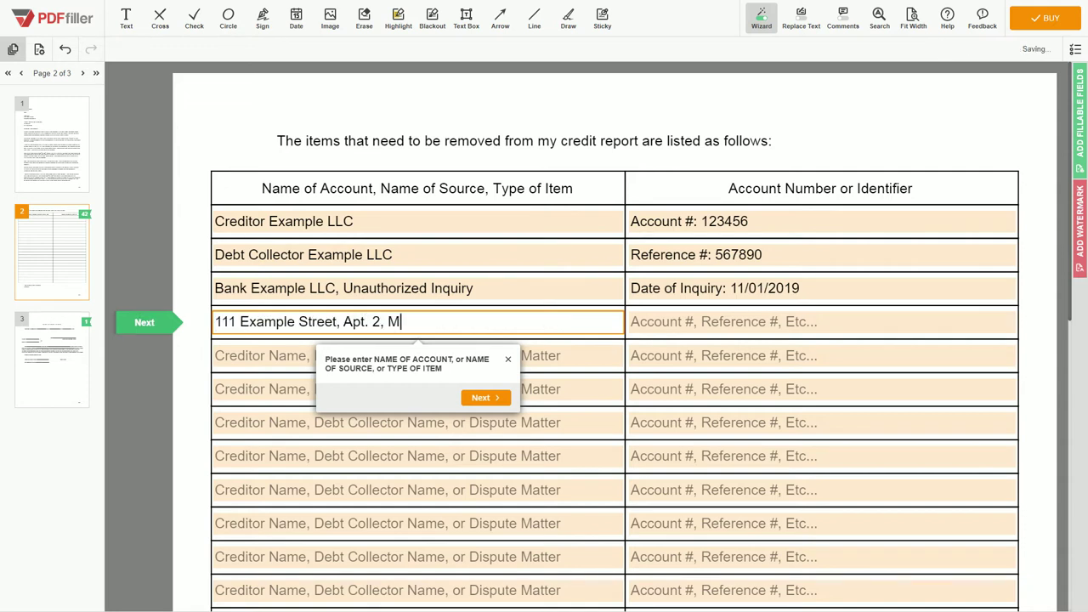
pyautogui.write('iami, FL 67890')
pyautogui.press('Tab')
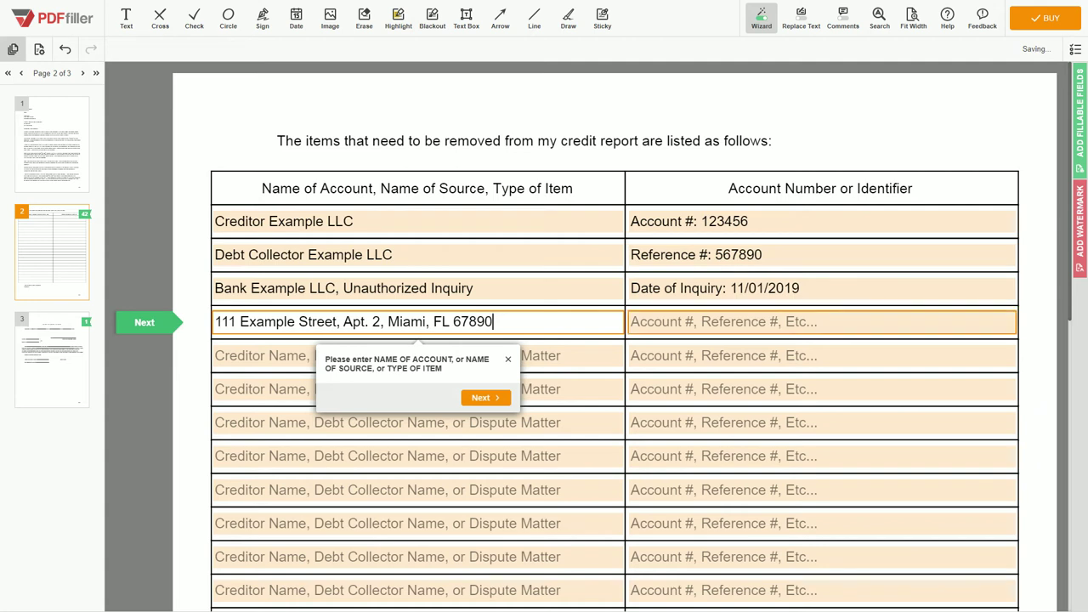
pyautogui.write('Errn')
pyautogui.press('BackSpace')
pyautogui.write('oneous ')
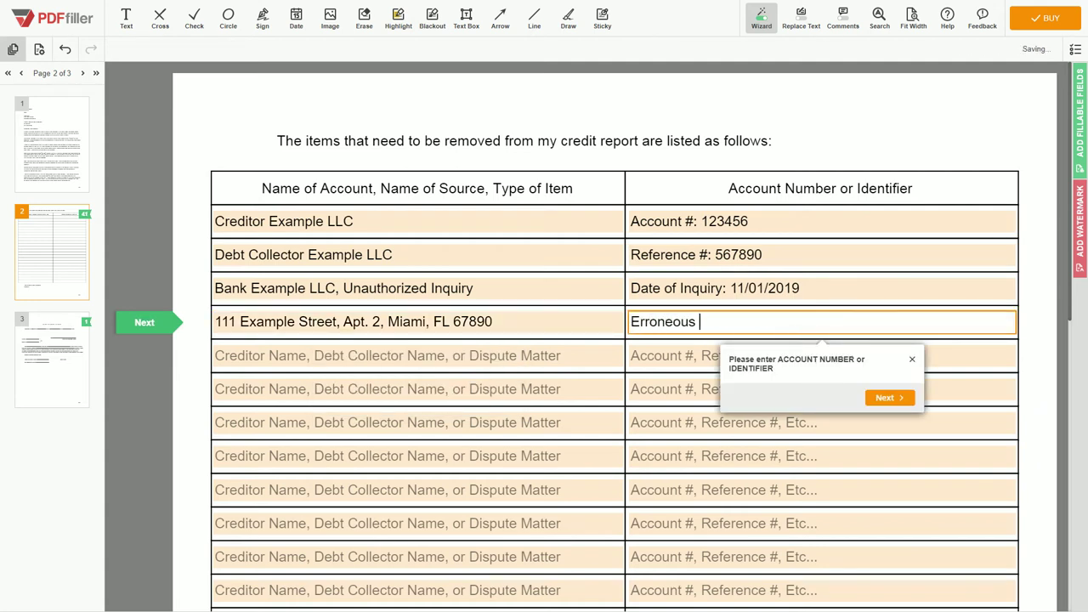
pyautogui.write('Address')
pyautogui.click(913, 118)
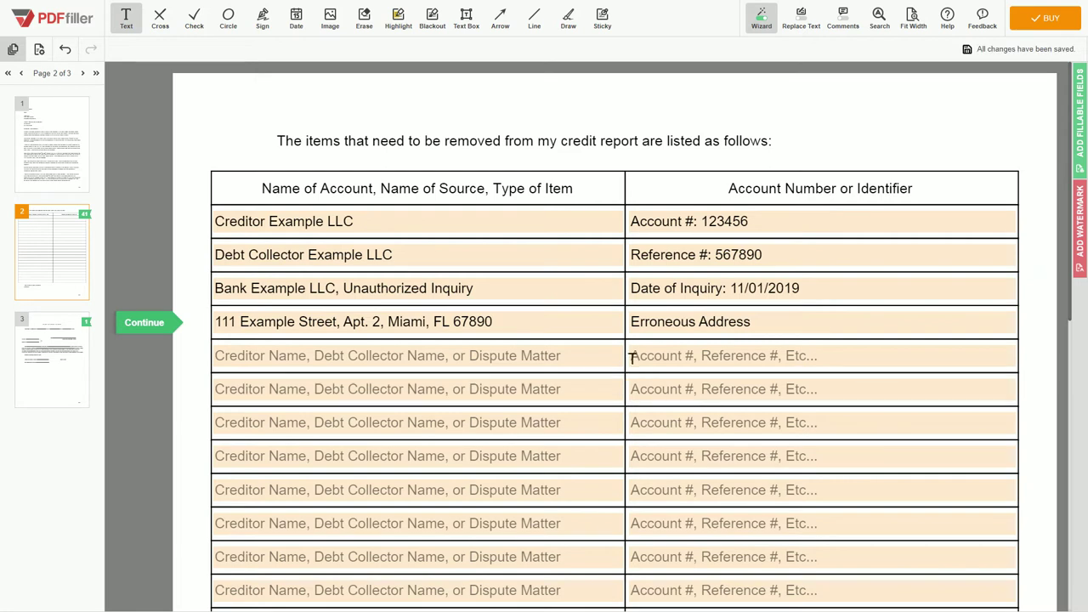
# Enter the sender's name under Sincerely and in the page-3 notary acknowledgement.
pyautogui.scroll(-5, 631, 358)
pyautogui.scroll(-3, 632, 358)
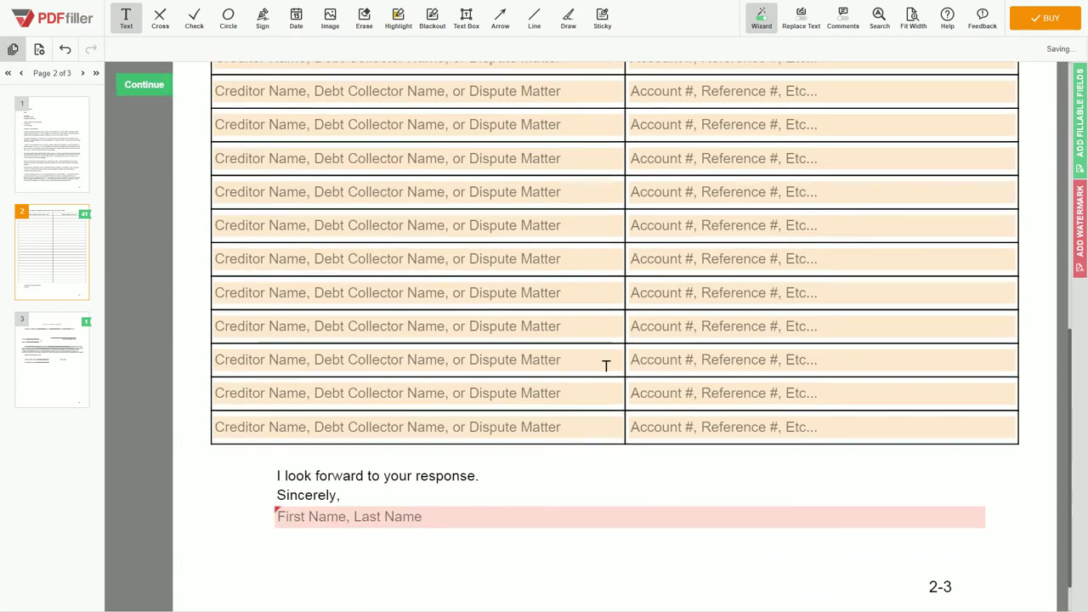
pyautogui.press('Tab')
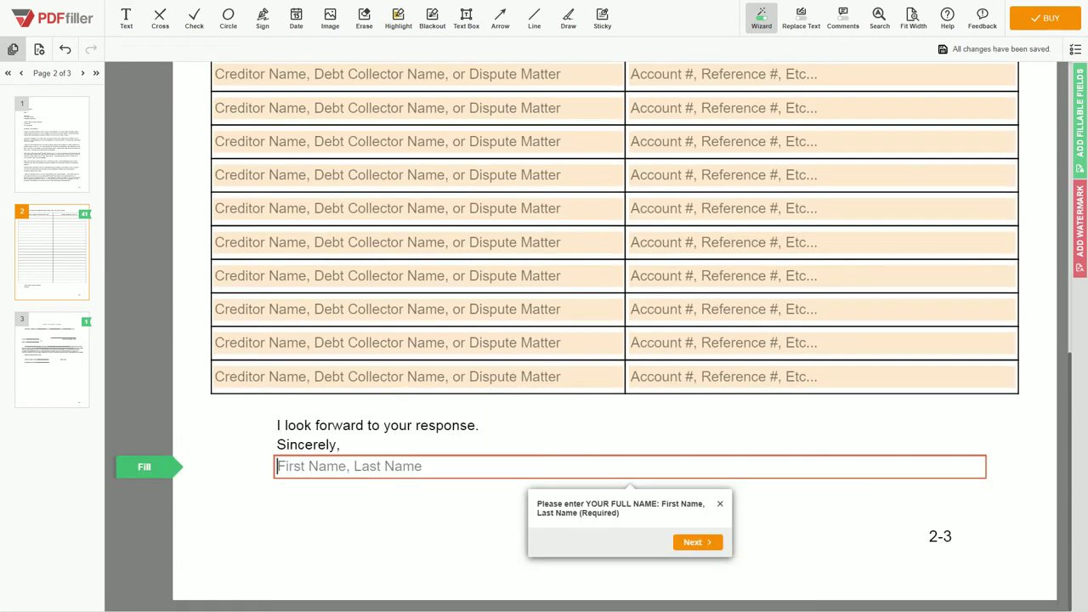
pyautogui.write('JOHN DOE')
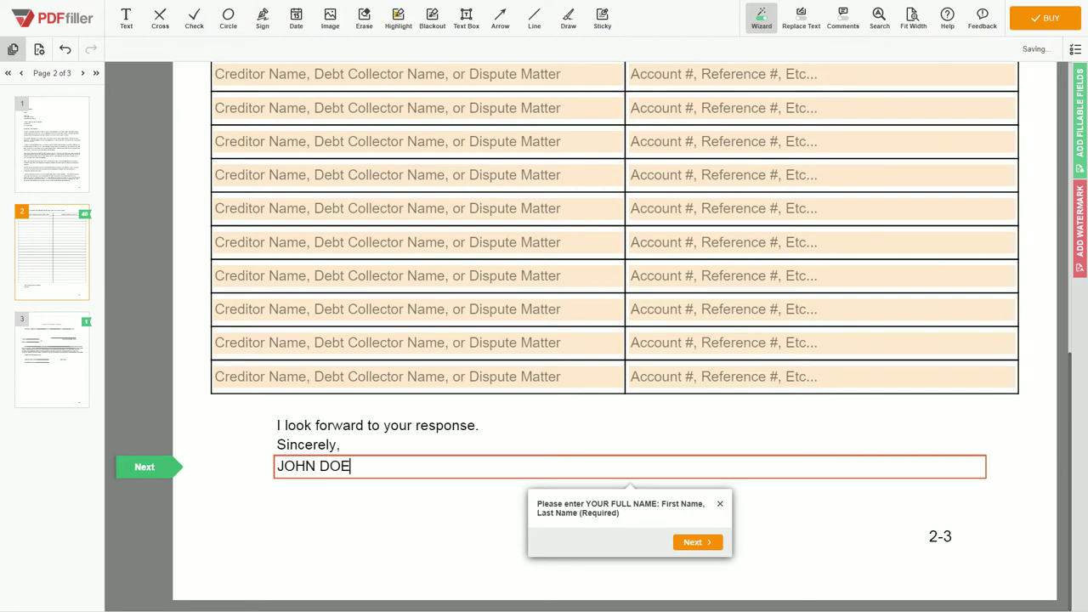
pyautogui.press('Tab')
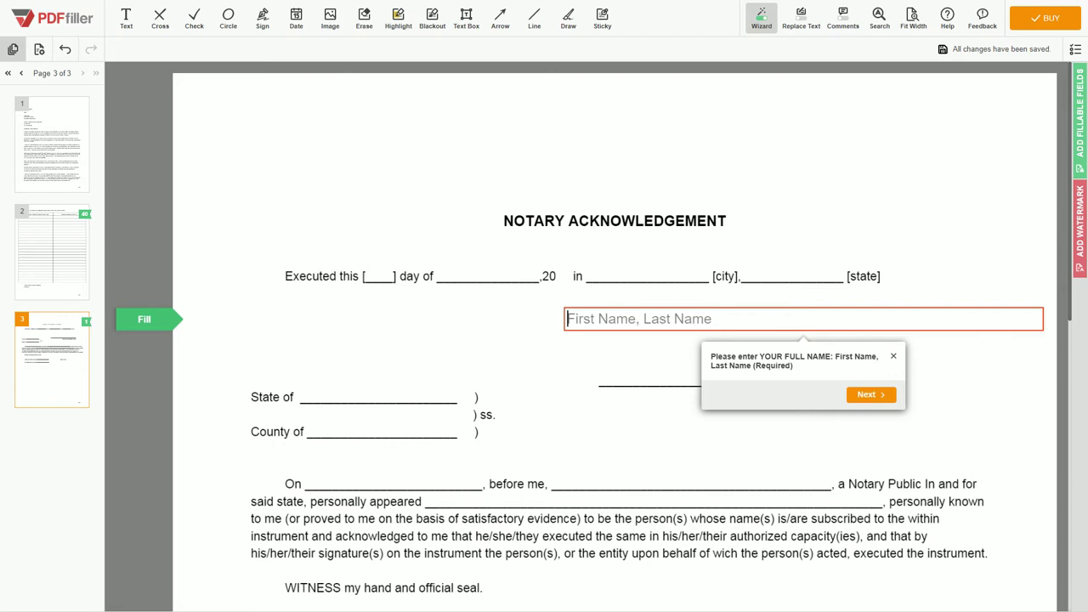
pyautogui.write('JOHN DOE')
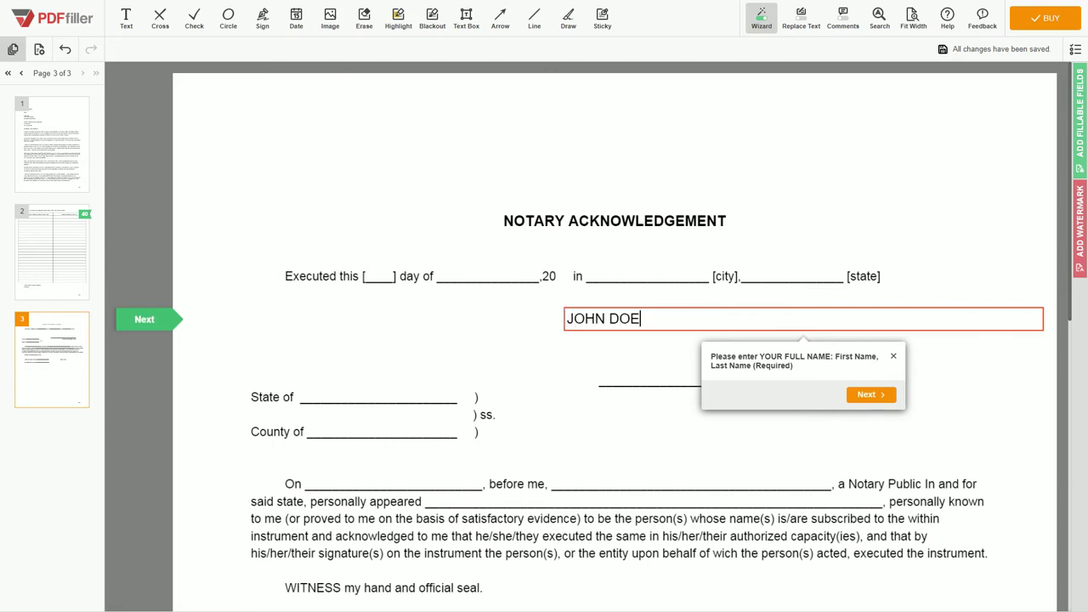
pyautogui.press('Tab')
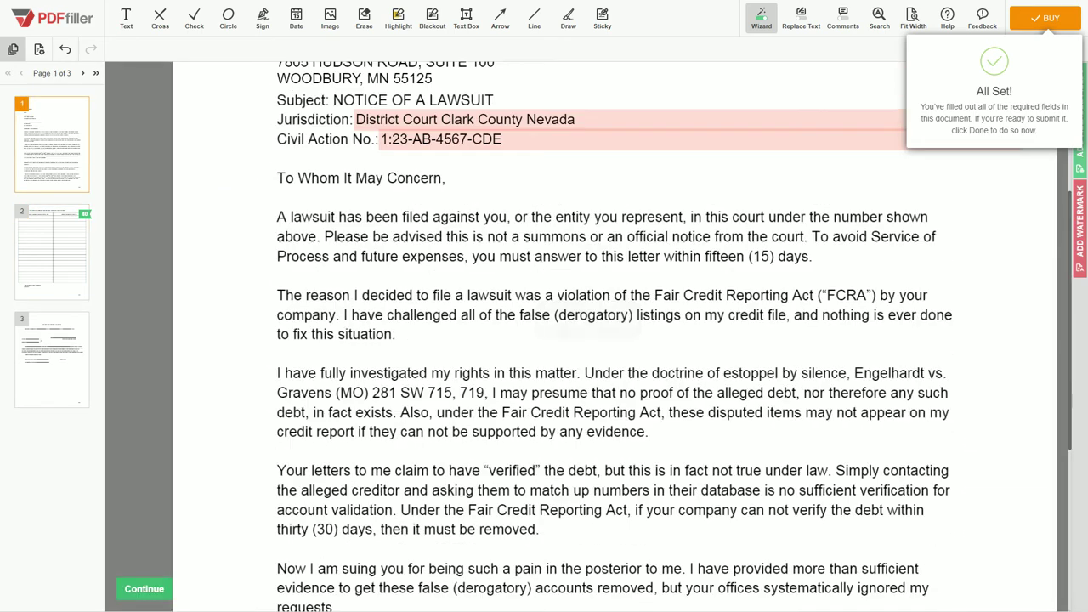
# Submit the finished letter with Done, confirming Yes in the Are You Sure prompt.
pyautogui.click(145, 589)
pyautogui.click(583, 348)
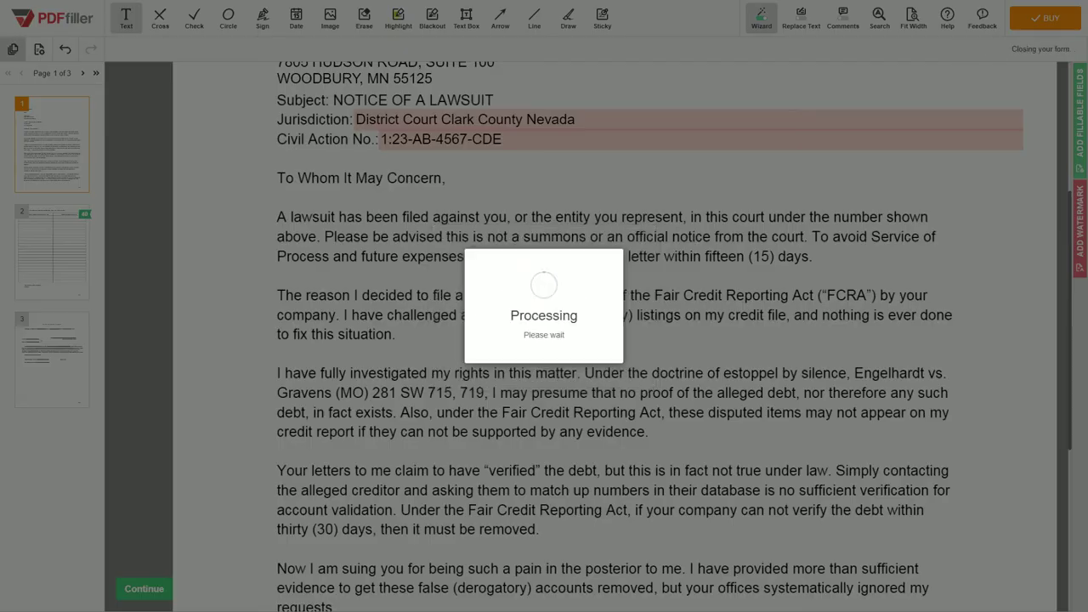